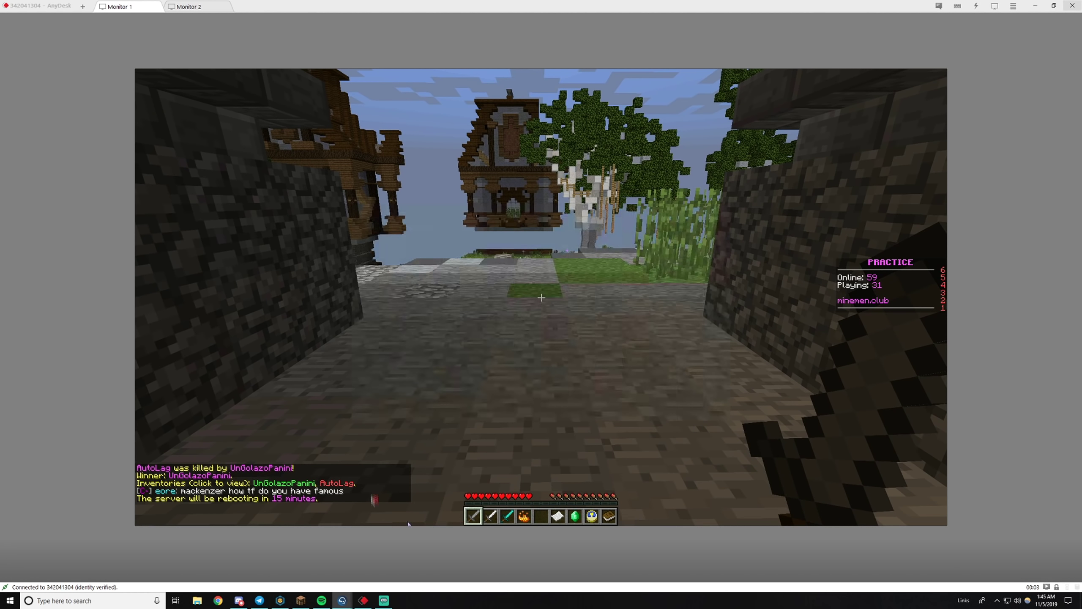
# Bring the AnyDesk windows up over the Minecraft game from the remote taskbar
pyautogui.click(353, 517)
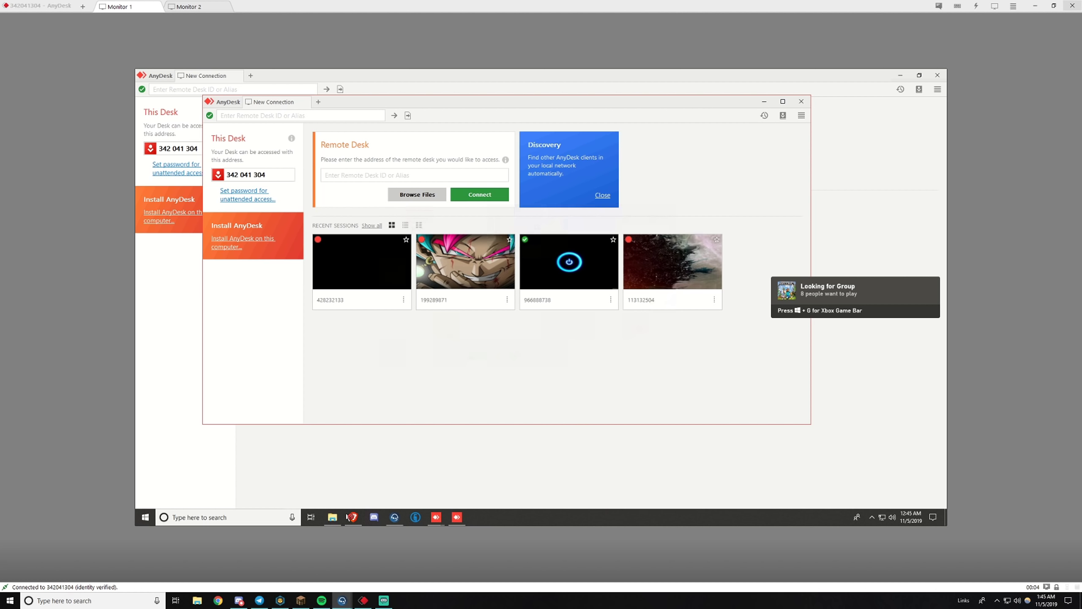
# Bring the .minecraft mods folder to the front, then launch Minecraft Launcher from a 'mine' search
pyautogui.click(872, 516)
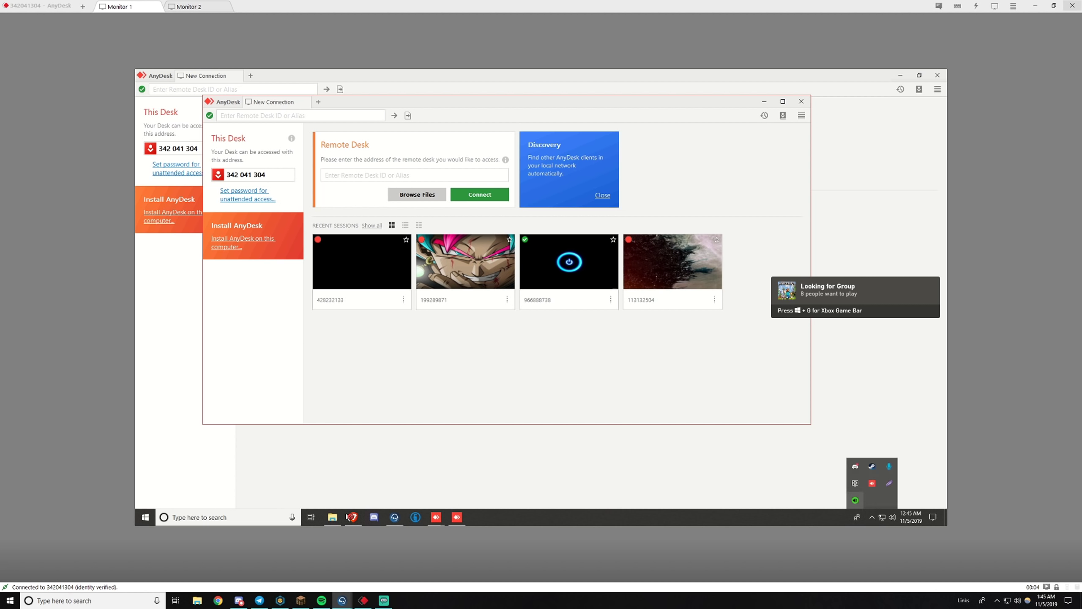
pyautogui.click(333, 517)
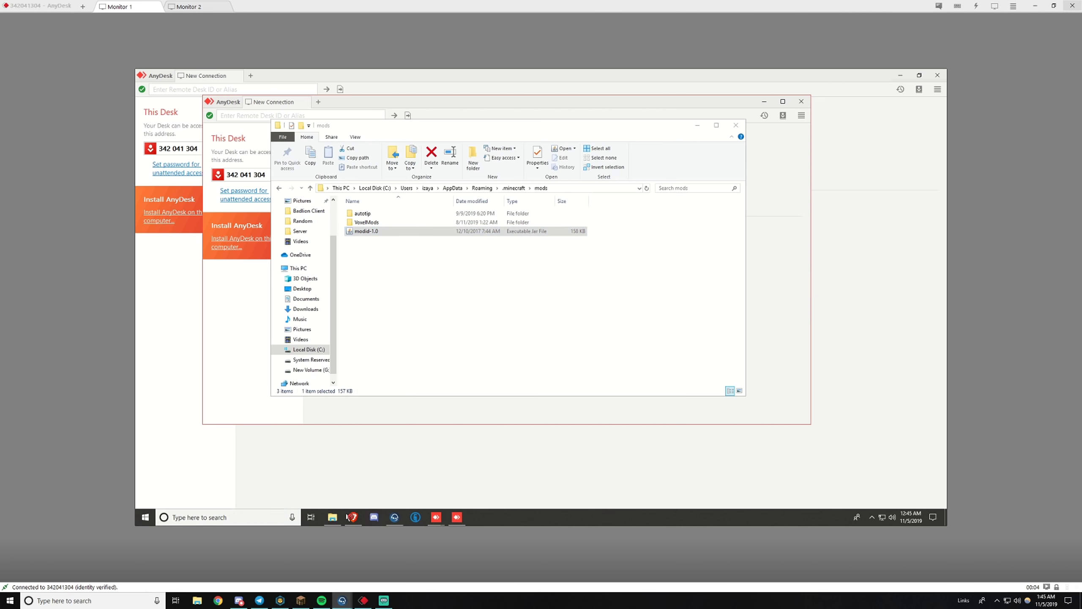
pyautogui.click(200, 517)
pyautogui.write('mine')
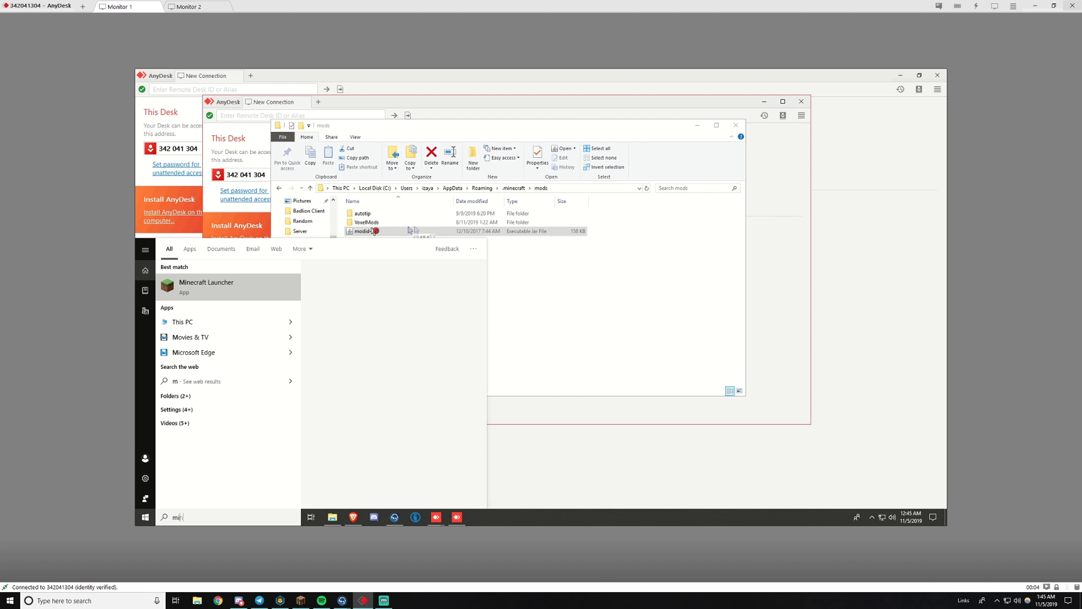
pyautogui.press('Return')
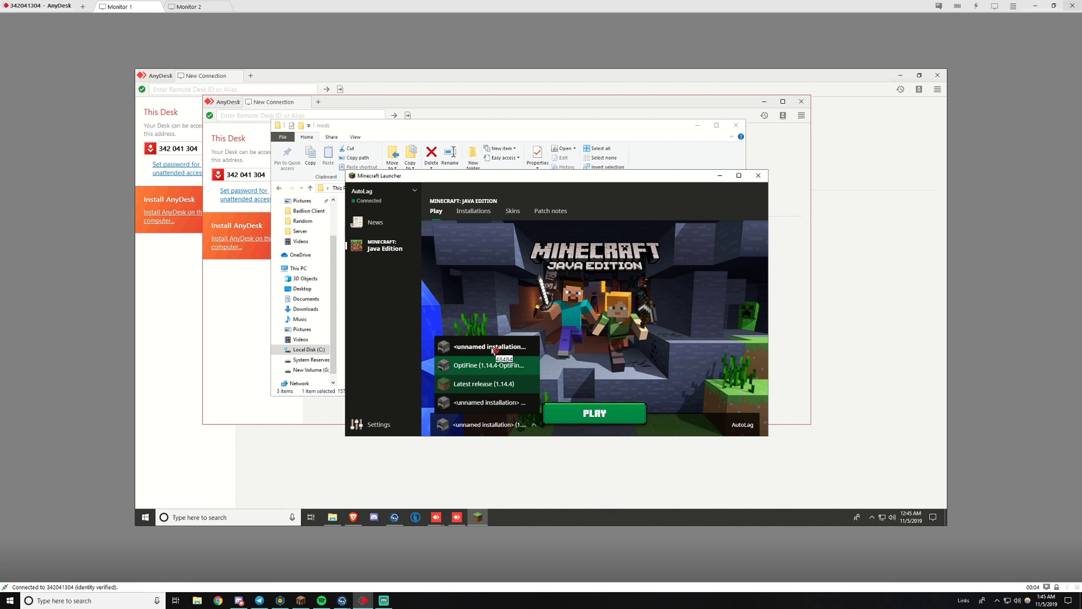
# Close the dropdown on the unnamed installation and open the Installations list
pyautogui.click(492, 350)
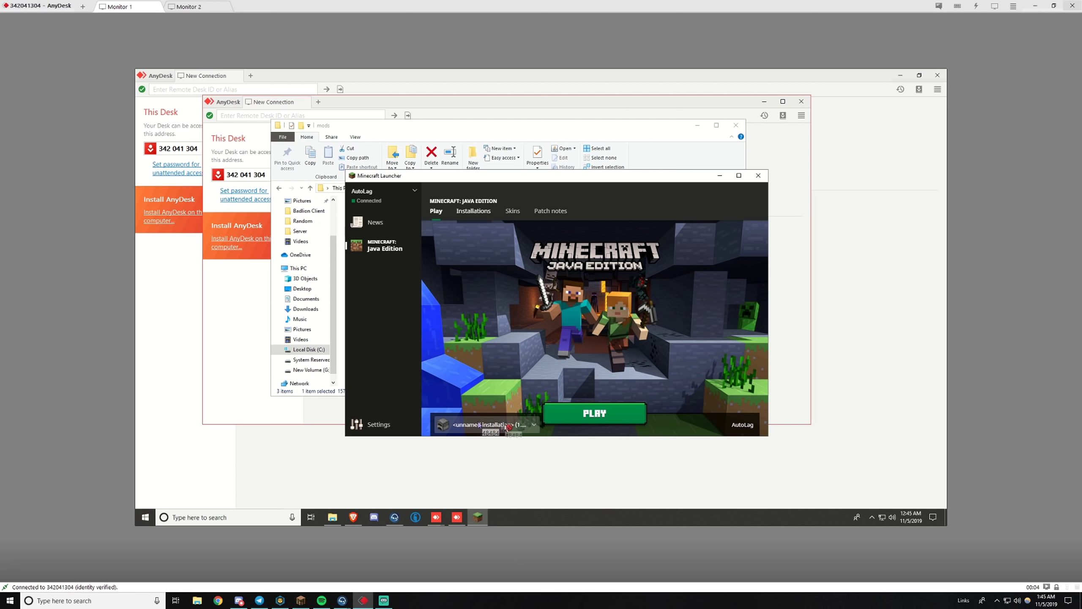
pyautogui.click(513, 211)
pyautogui.click(474, 211)
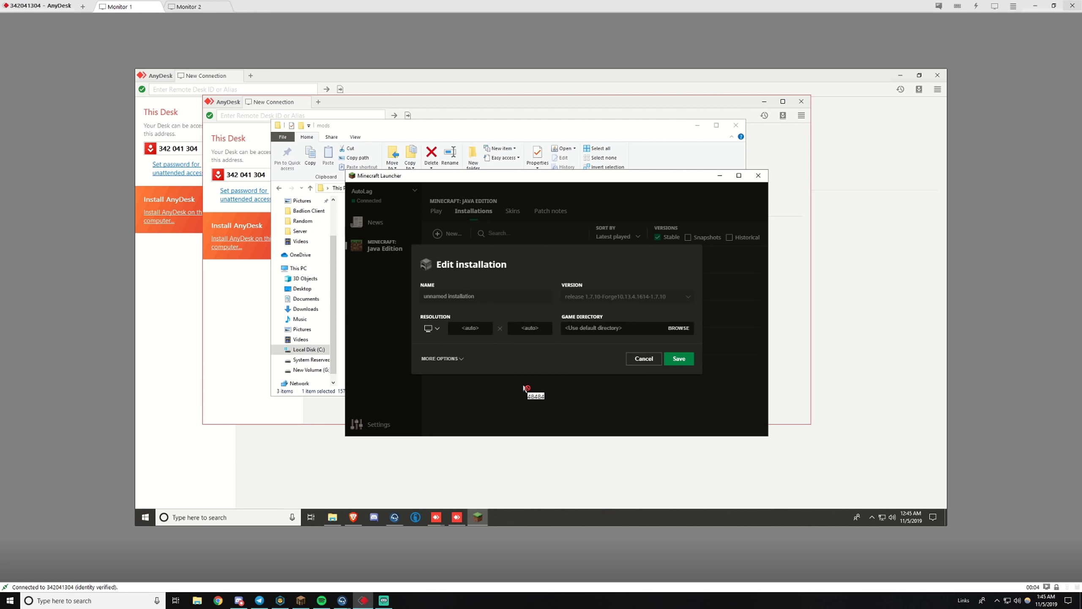
# Reveal the extra Java options in Edit installation, then close the dialog
pyautogui.press('Tab')
pyautogui.press('Tab')
pyautogui.press('Tab')
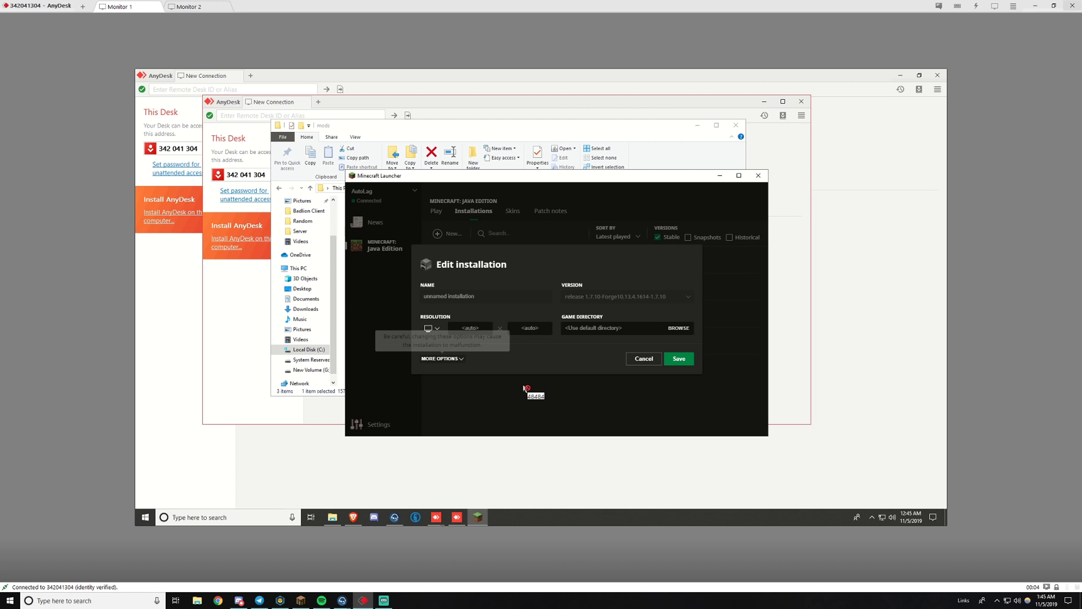
pyautogui.press('Return')
pyautogui.press('Return')
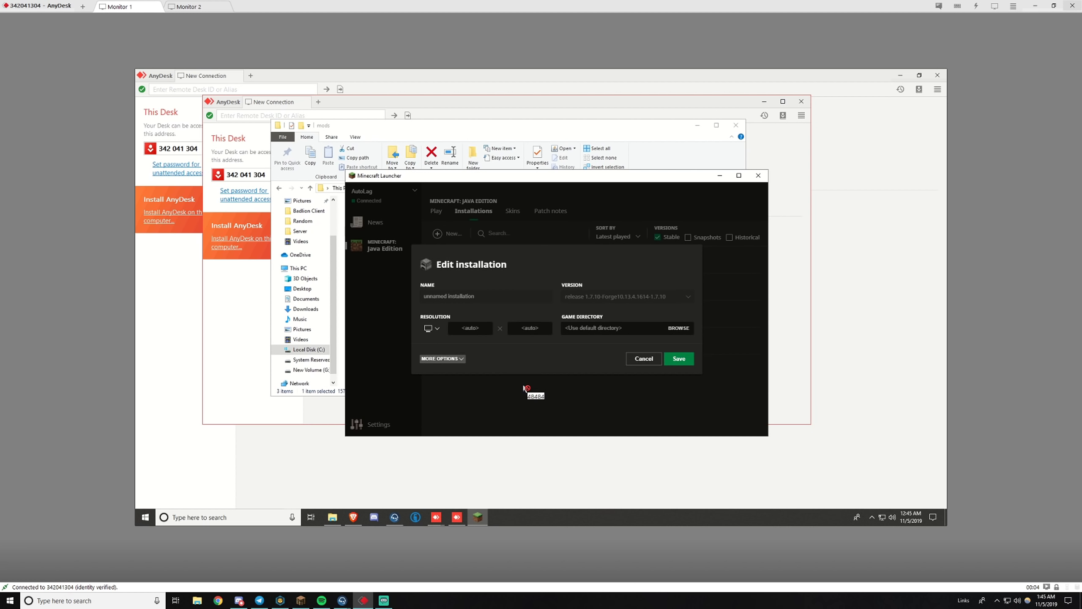
pyautogui.press('Tab')
pyautogui.press('Return')
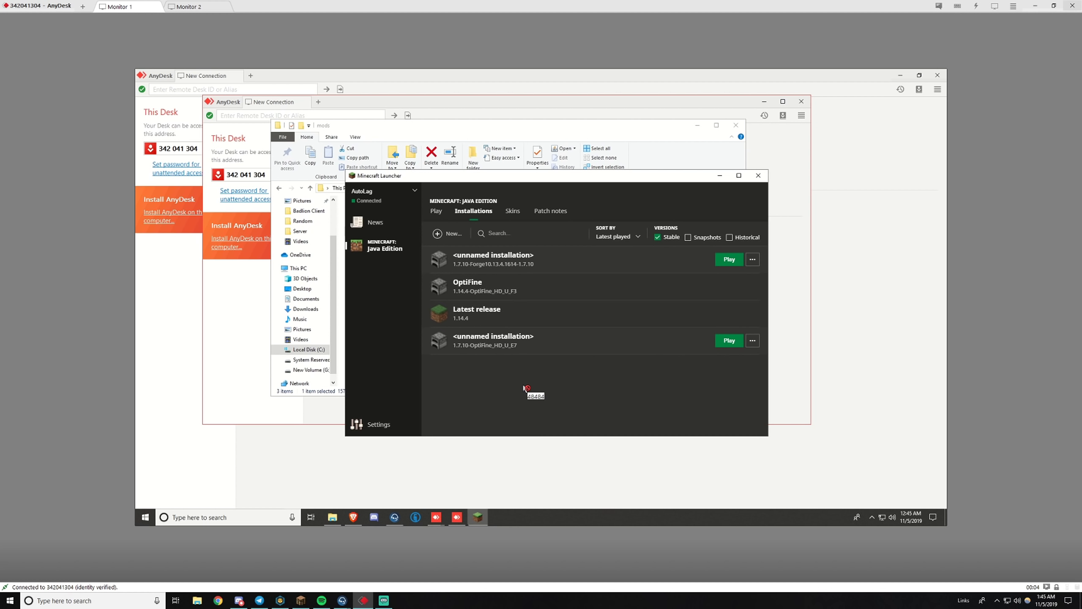
# Move the launcher window down and left, then switch windows back
pyautogui.hotkey('ctrl', 'a')
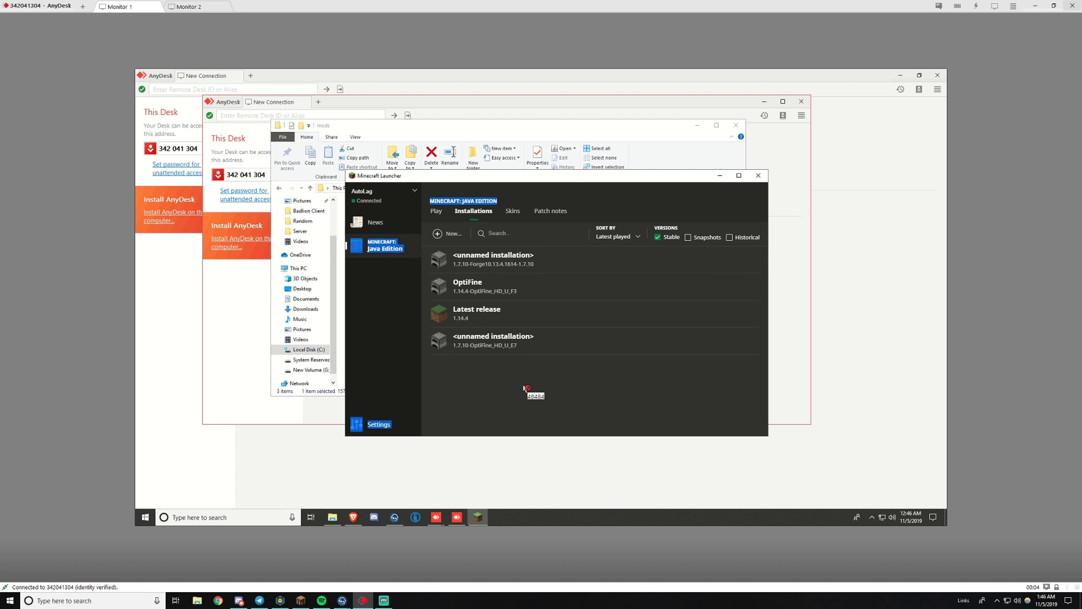
pyautogui.hotkey('alt', 'space')
pyautogui.press('m')
pyautogui.press('Down')
pyautogui.press('Left')
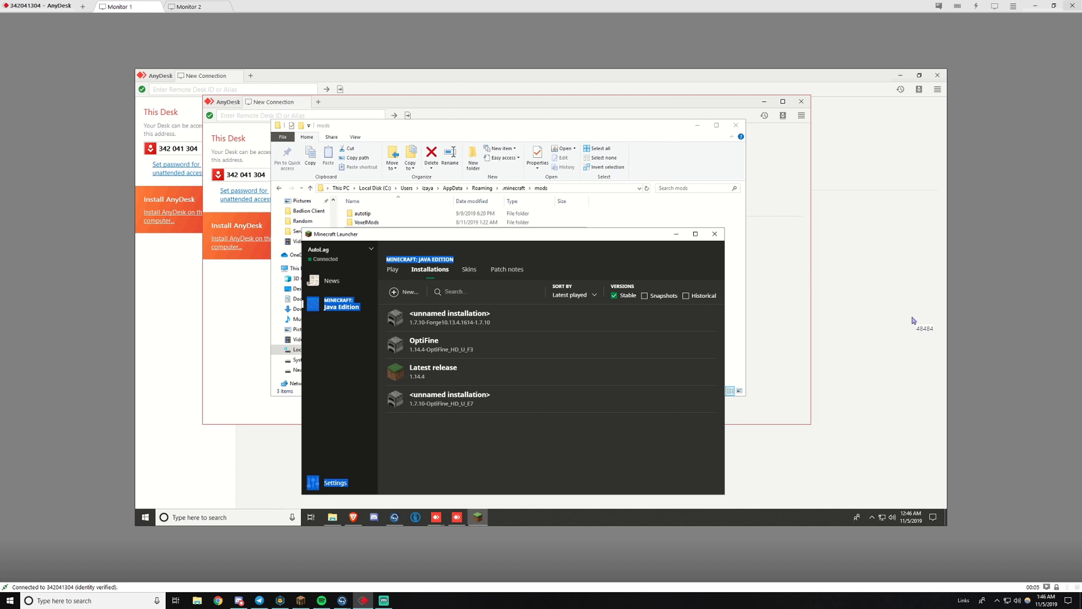
pyautogui.hotkey('alt', 'Tab')
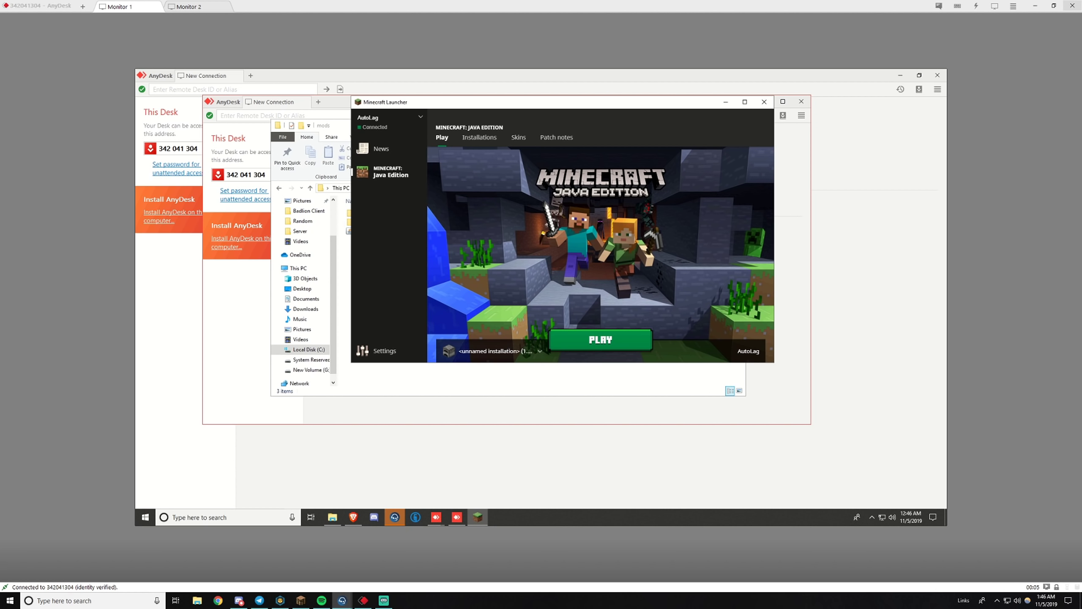
# Pick the unnamed installation from the dropdown beside Play and start the game
pyautogui.click(491, 351)
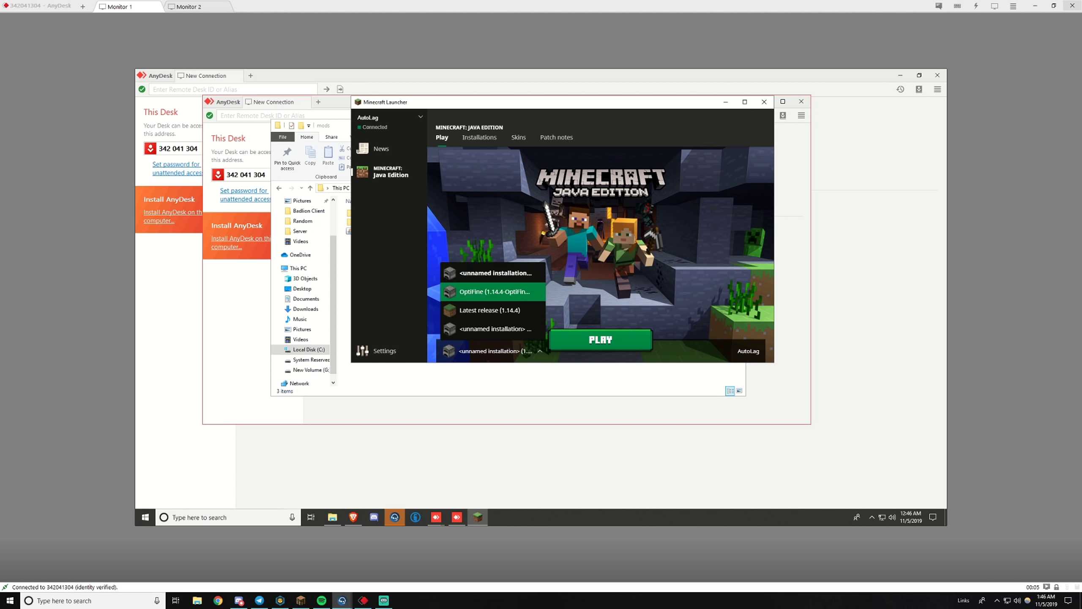
pyautogui.click(486, 329)
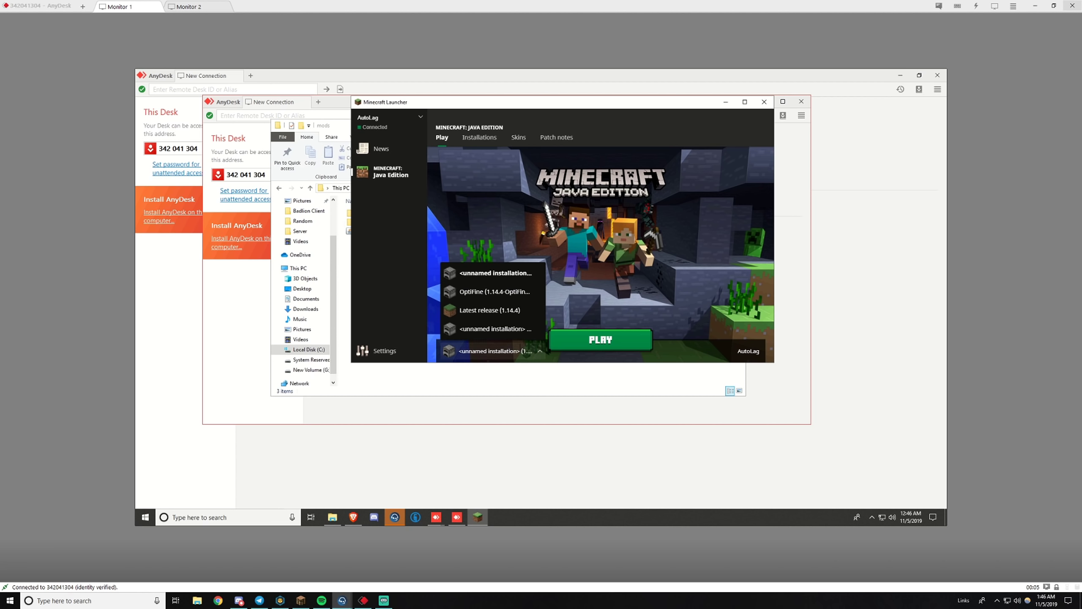
pyautogui.click(601, 339)
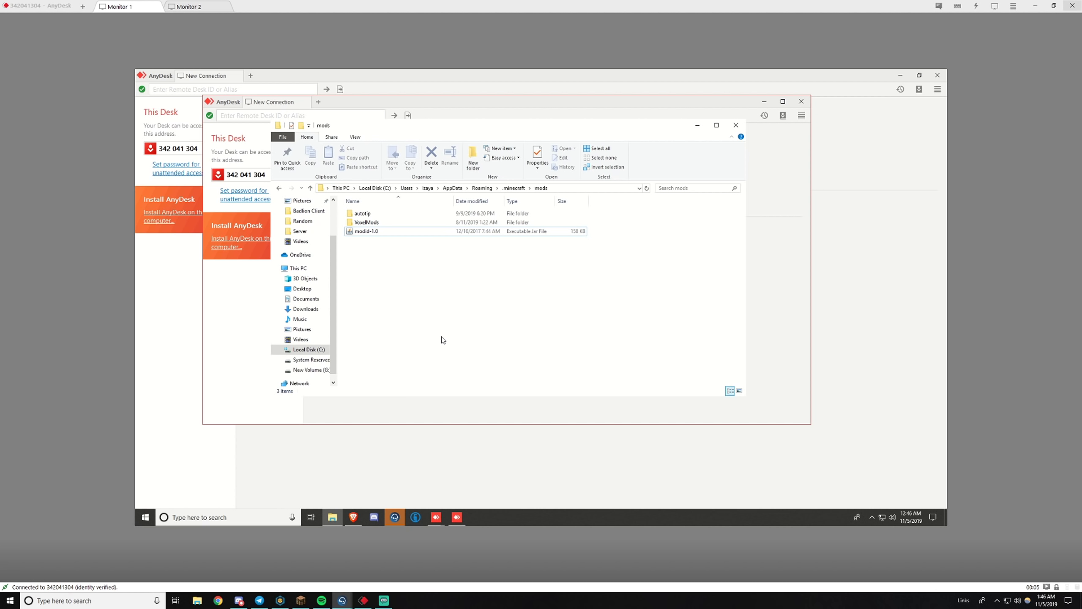
# Select and slightly drag the modid-1.0 file in the mods folder while Minecraft loads
pyautogui.click(416, 237)
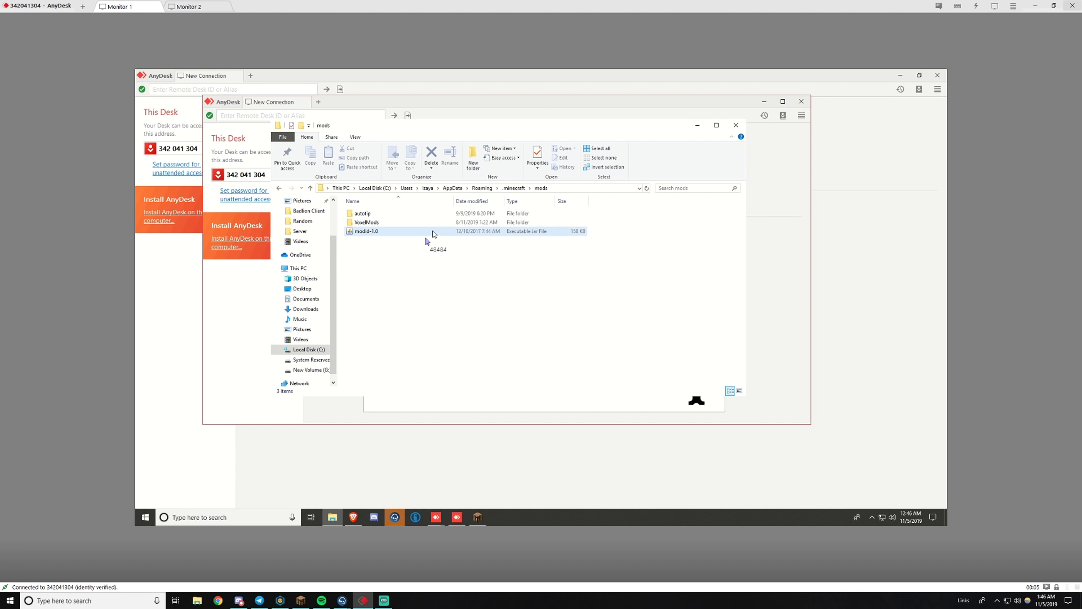
pyautogui.moveTo(433, 230); pyautogui.dragTo(427, 243)
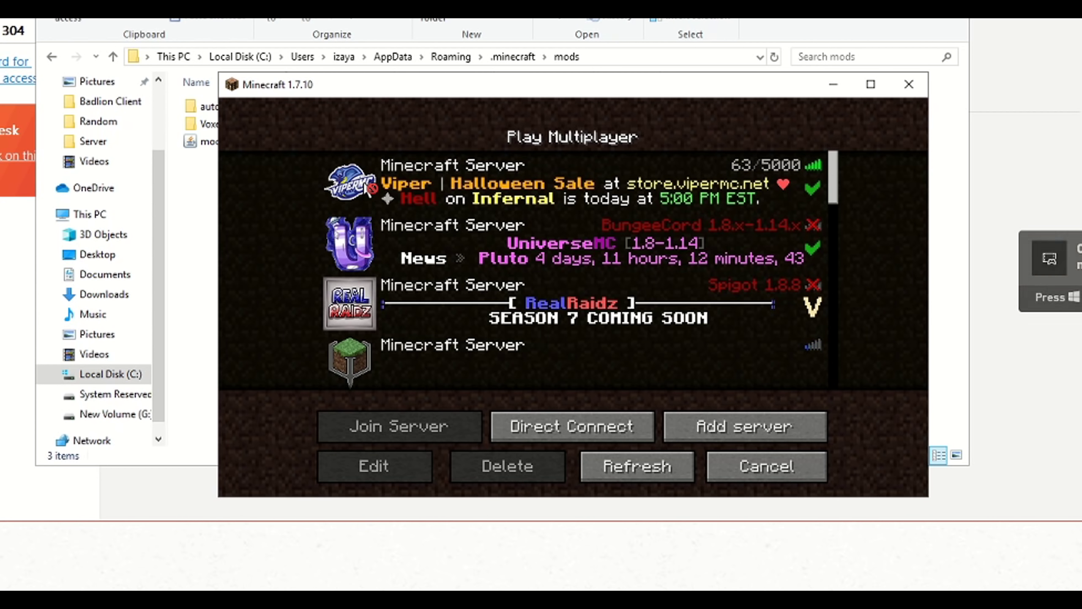
# Switch to the mods folder window and back to the multiplayer server list
pyautogui.hotkey('alt', 'Tab')
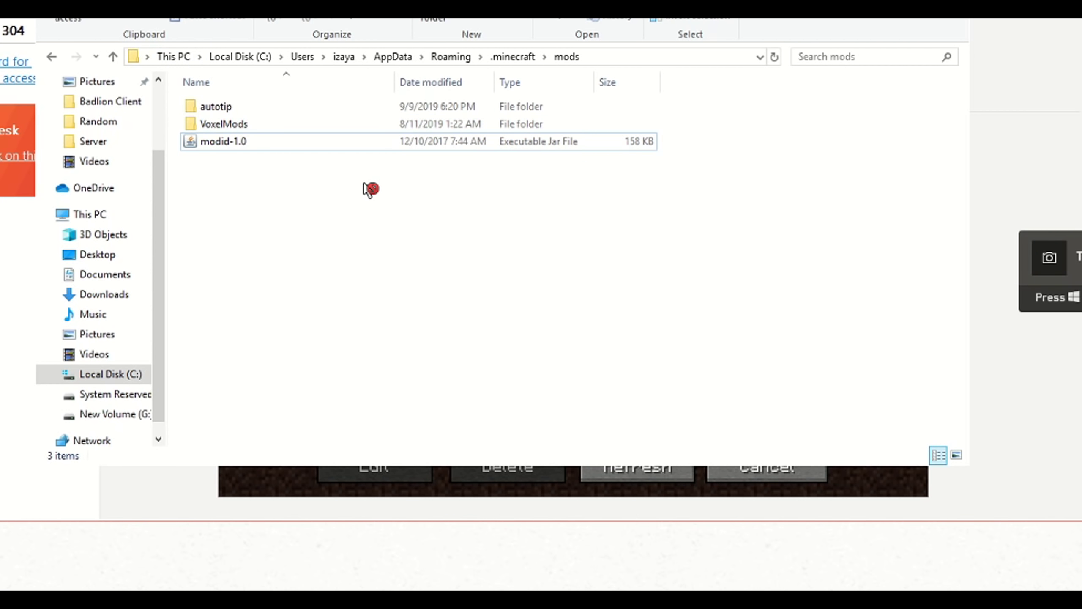
pyautogui.hotkey('alt', 'Tab')
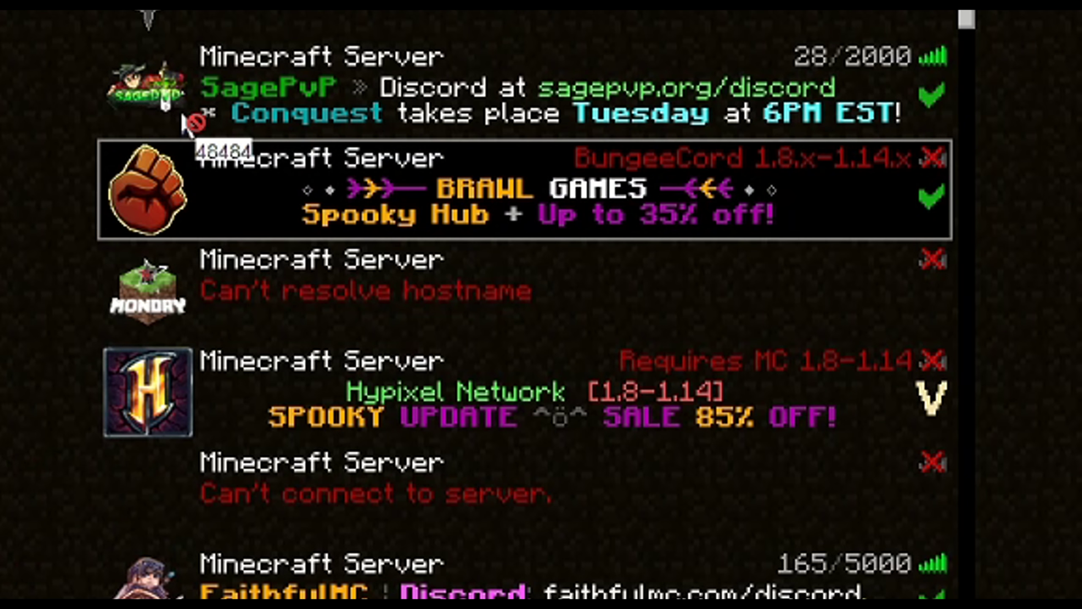
pyautogui.scroll(-2, 368, 188)
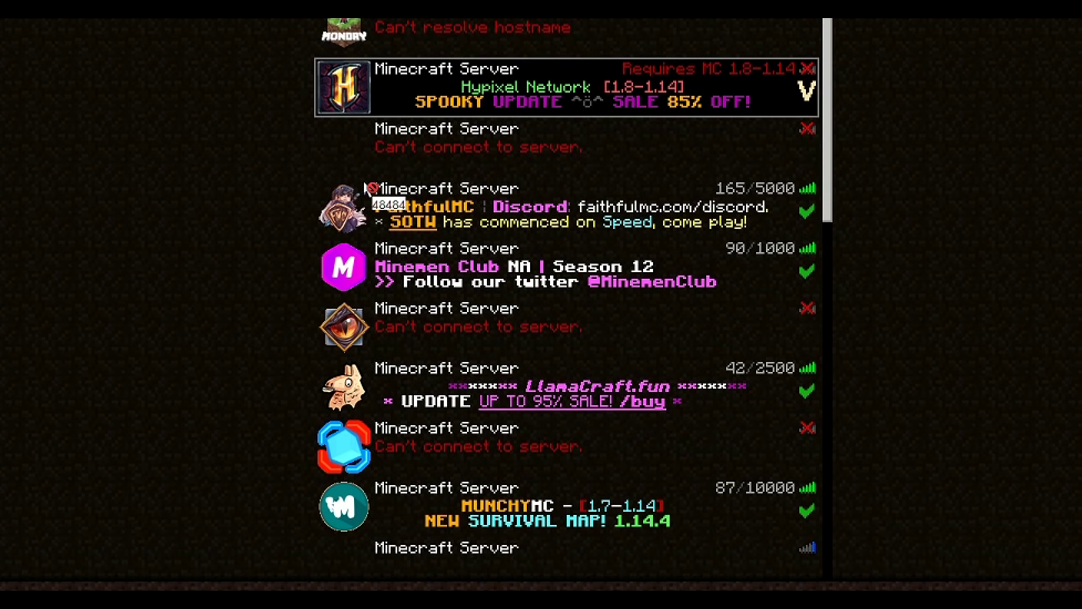
pyautogui.scroll(-3, 368, 188)
# Select the FaithfulMC entry, then the Minemen Club entry, in the server list
pyautogui.click(368, 188)
pyautogui.click(364, 181)
pyautogui.scroll(-2, 364, 181)
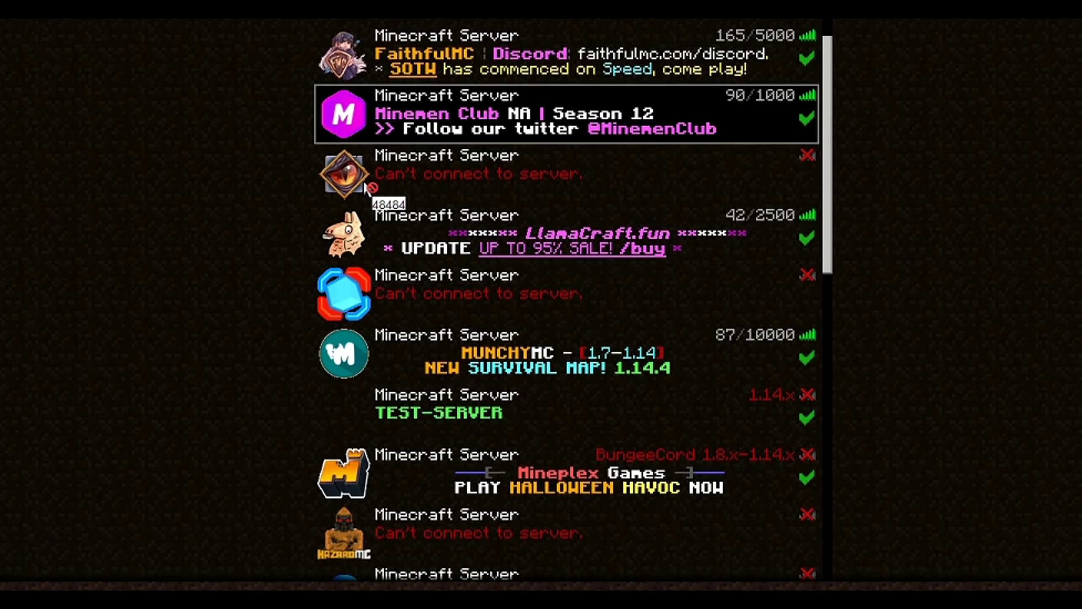